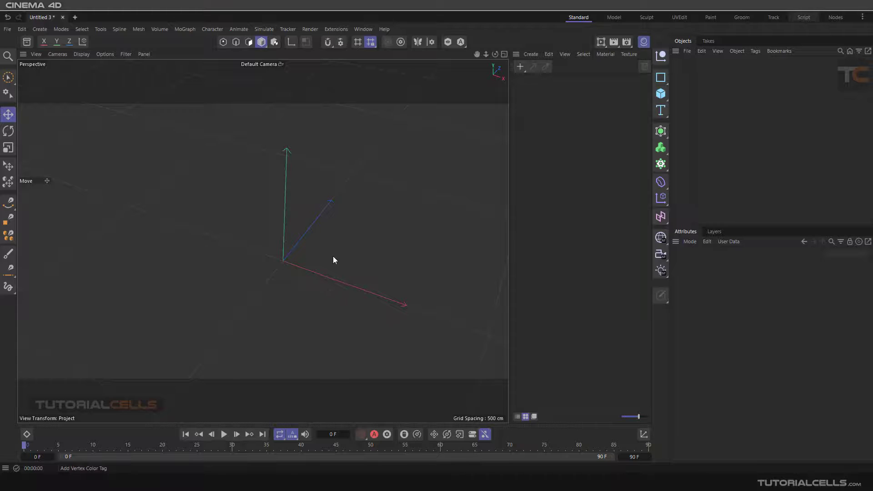
Step: Add a Plane primitive and set it to 49 width segments and 51 height segments
alt+drag(283, 225, 316, 267)
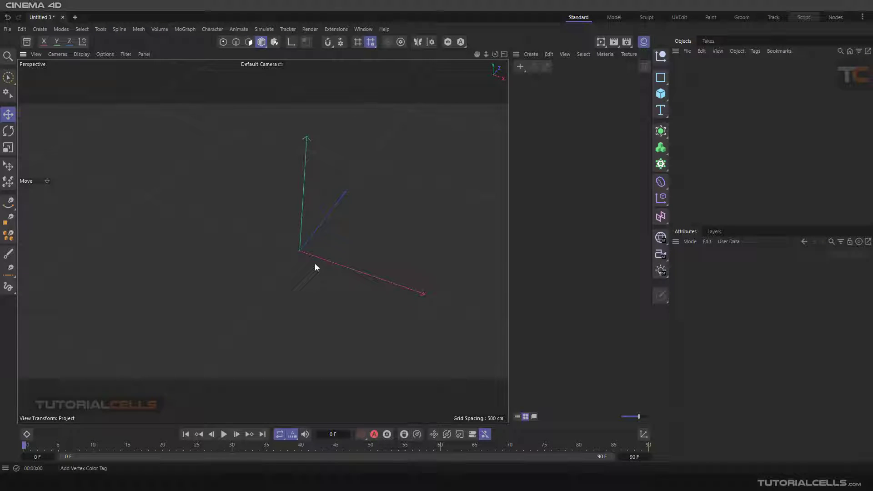
click(660, 94)
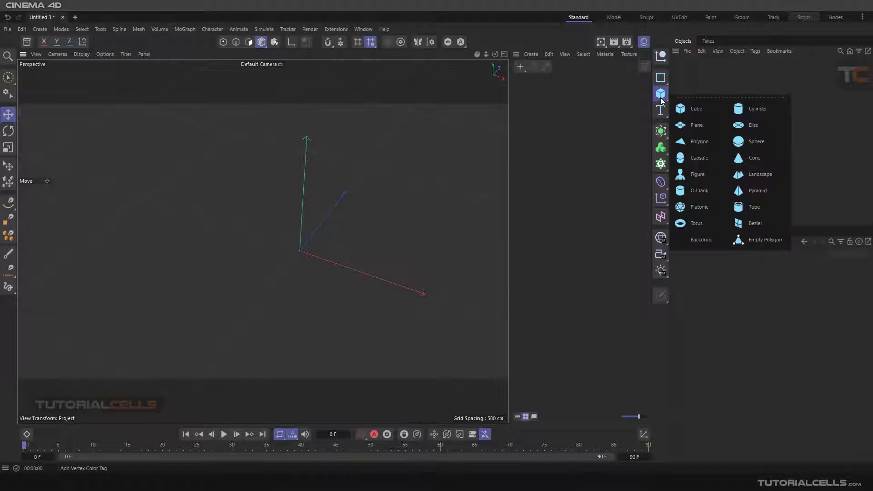
click(691, 123)
scroll(337, 241, up, 5)
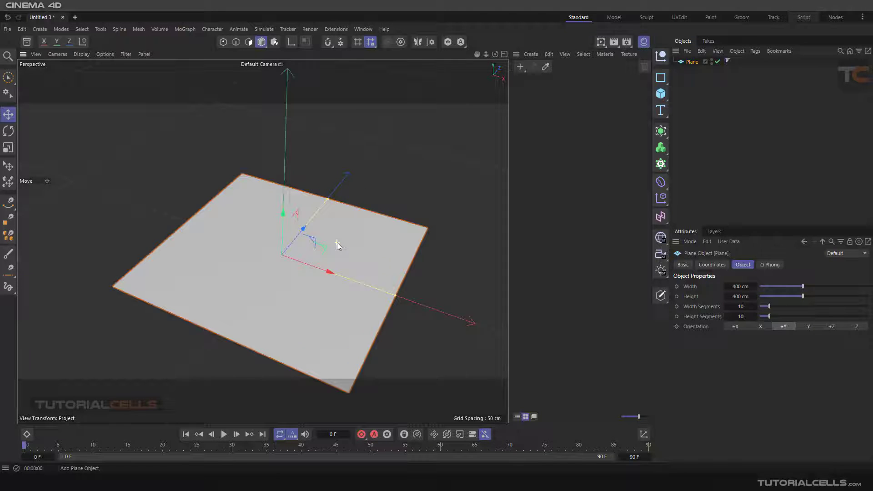
scroll(338, 225, up, 1)
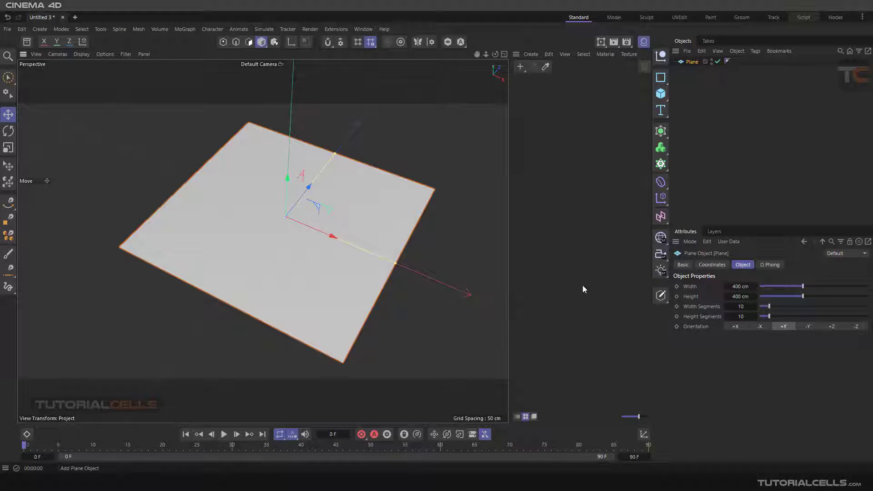
drag(769, 316, 813, 316)
drag(769, 306, 812, 307)
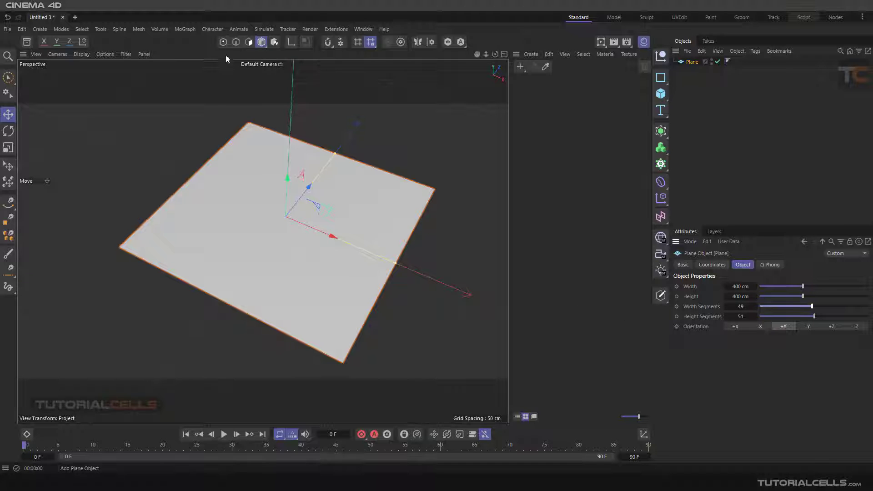
Step: Make the plane editable and switch to Polygon mode with a size 34 Brush Selection
click(661, 295)
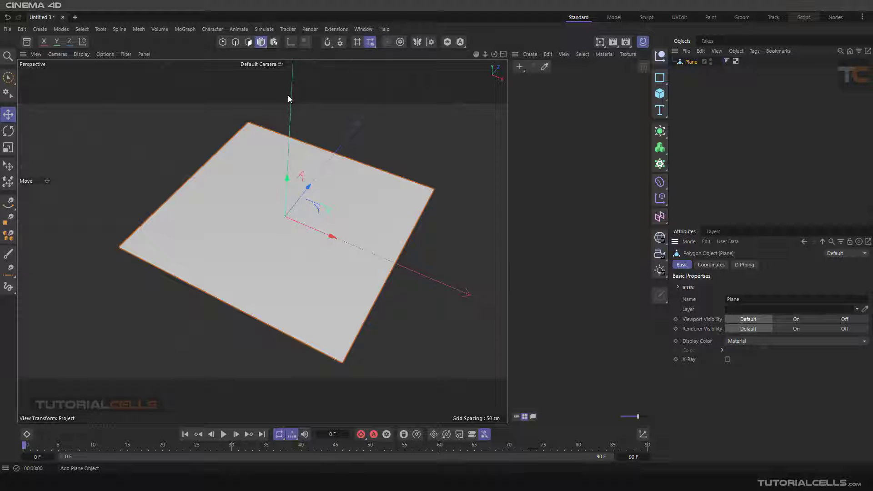
click(248, 41)
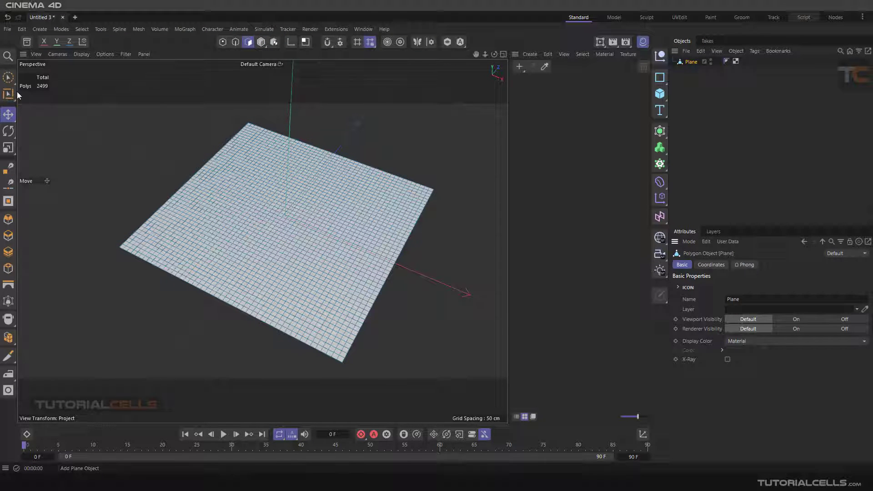
click(8, 78)
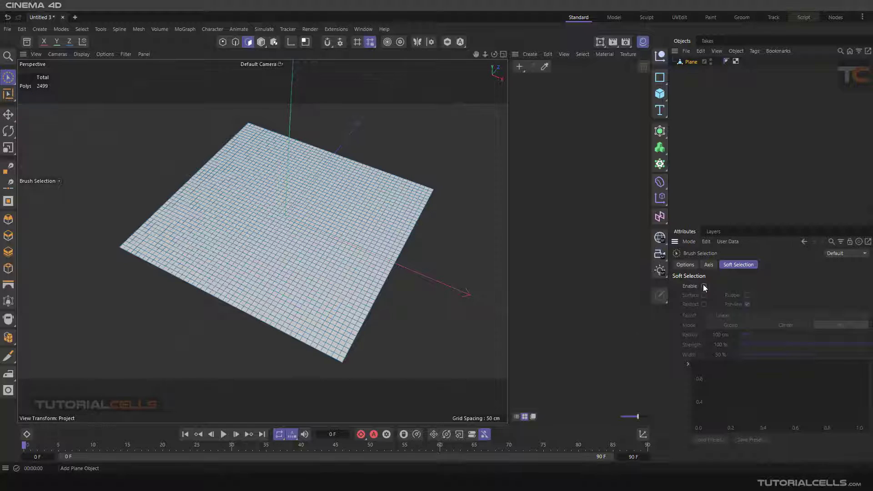
click(685, 264)
drag(789, 286, 799, 286)
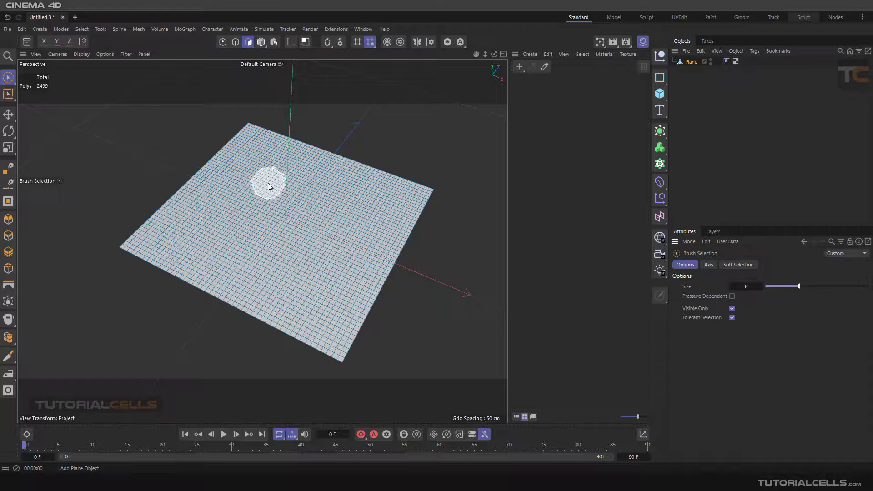
Step: Paint the letters TC onto the plane's polygons with the brush selection
mouse_move(274, 173)
alt+mouse_down()
mouse_move(293, 215)
mouse_move(294, 207)
mouse_move(345, 195)
mouse_move(265, 162)
mouse_move(276, 193)
mouse_move(234, 271)
alt+mouse_up()
mouse_move(330, 246)
mouse_down()
mouse_move(302, 274)
mouse_move(312, 299)
mouse_move(351, 329)
mouse_move(335, 361)
mouse_up()
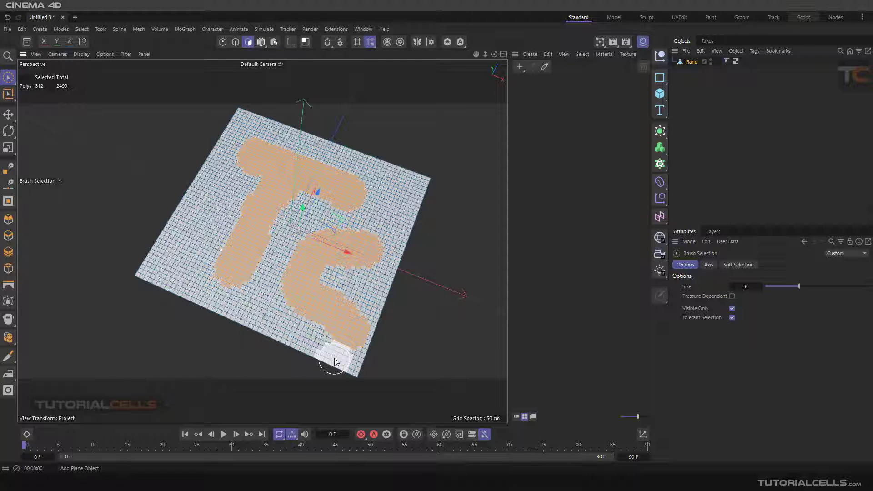
alt+drag(329, 305, 309, 228)
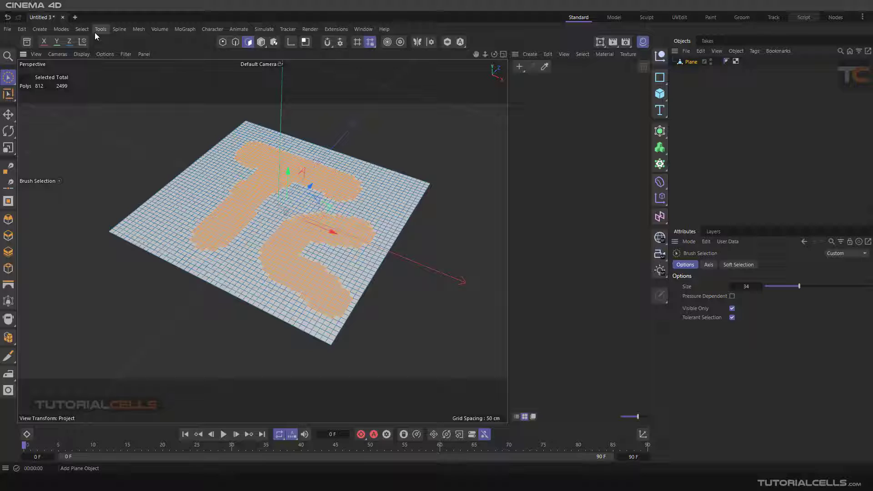
Step: Apply Set Vertex Weight at 100% to the TC selection, creating a vertex map
click(82, 30)
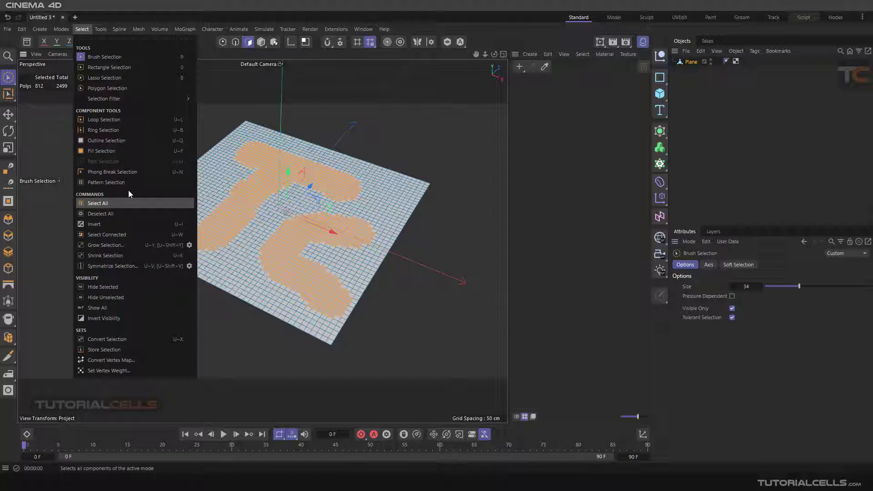
click(118, 371)
drag(123, 350, 99, 178)
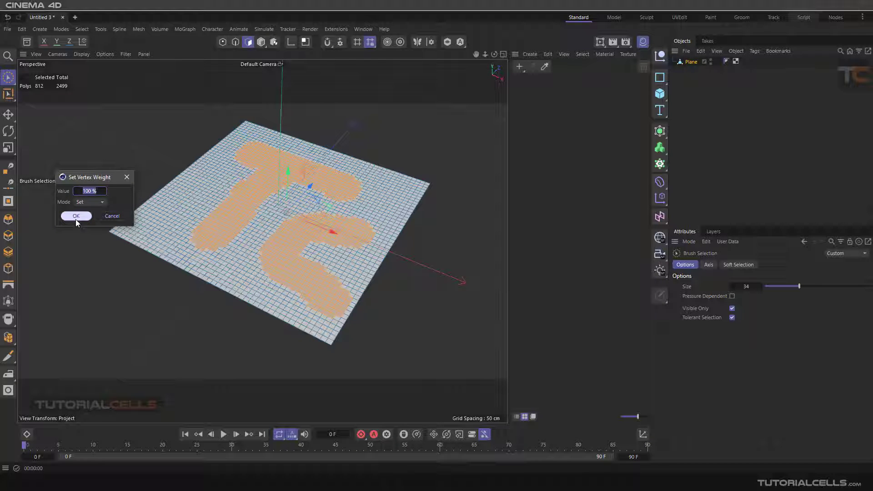
click(76, 216)
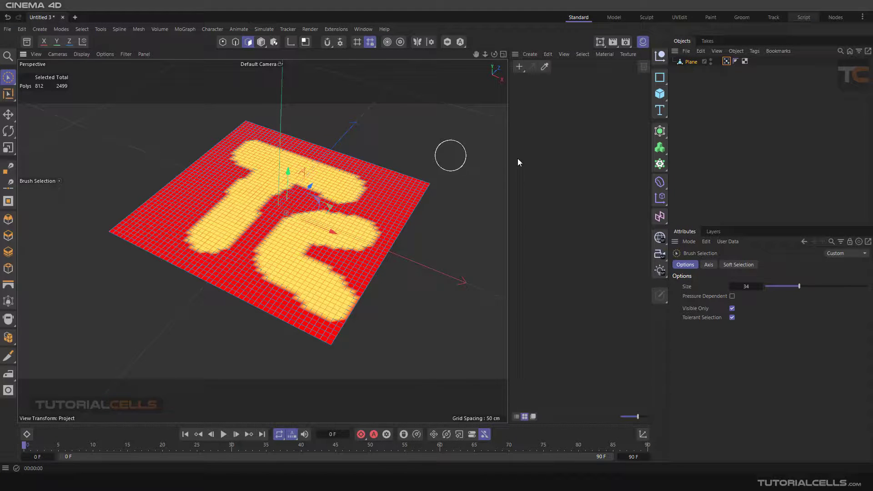
Step: Inspect the plane's vertex map weights, then leave everything deselected
click(693, 89)
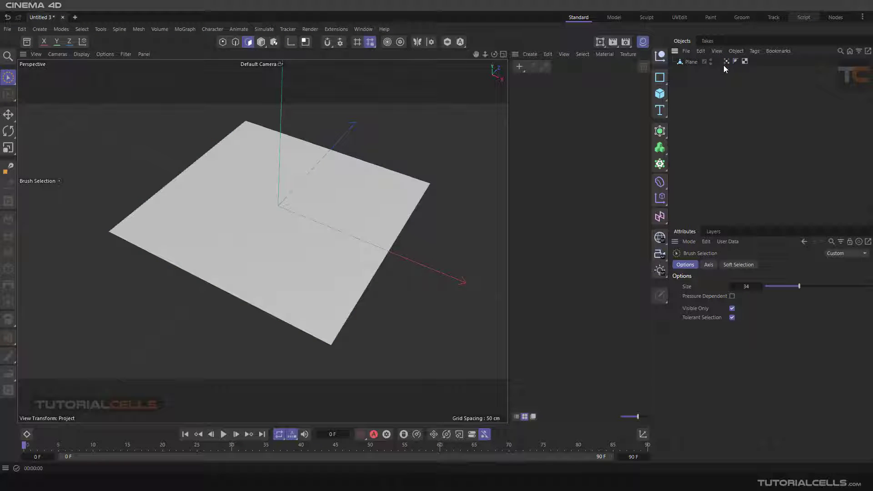
click(724, 63)
click(714, 86)
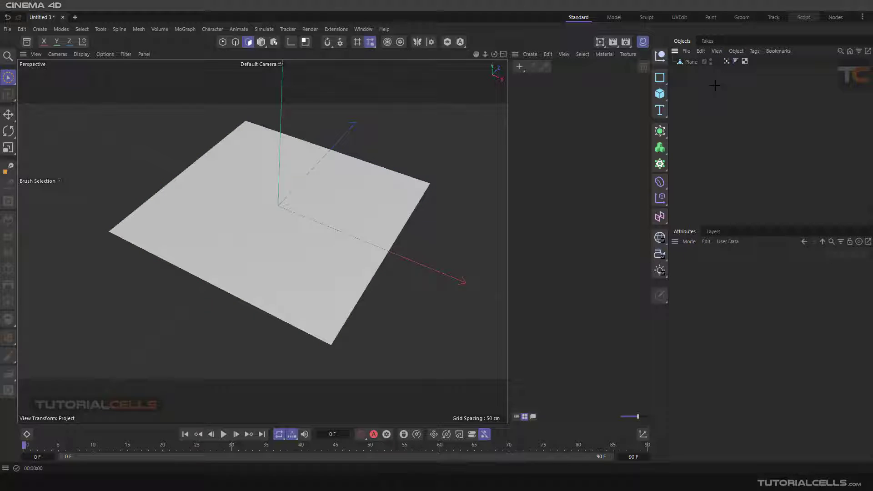
click(726, 62)
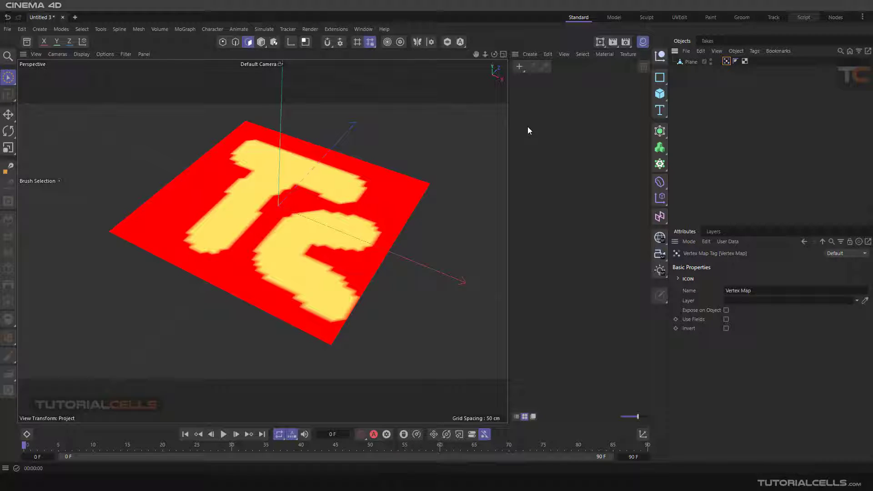
click(675, 83)
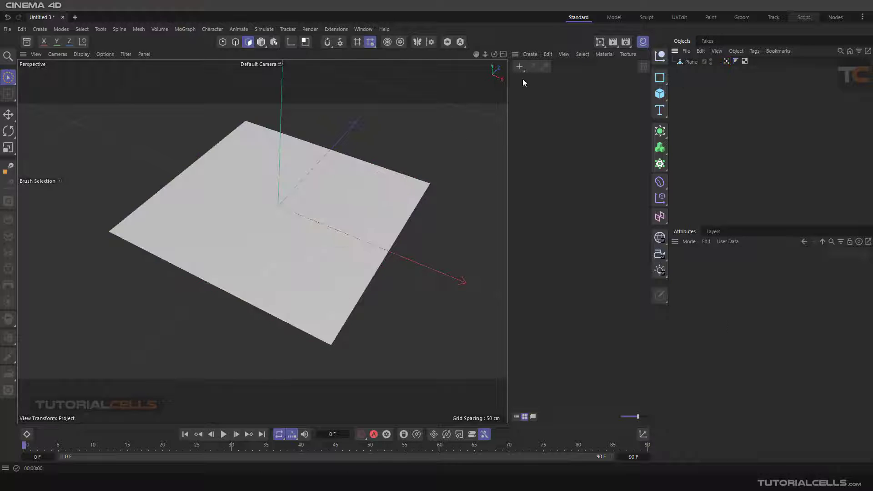
Step: Frame an interactive render region over the plane and drag a new material Mat onto it
click(600, 42)
alt+drag(297, 206, 306, 233)
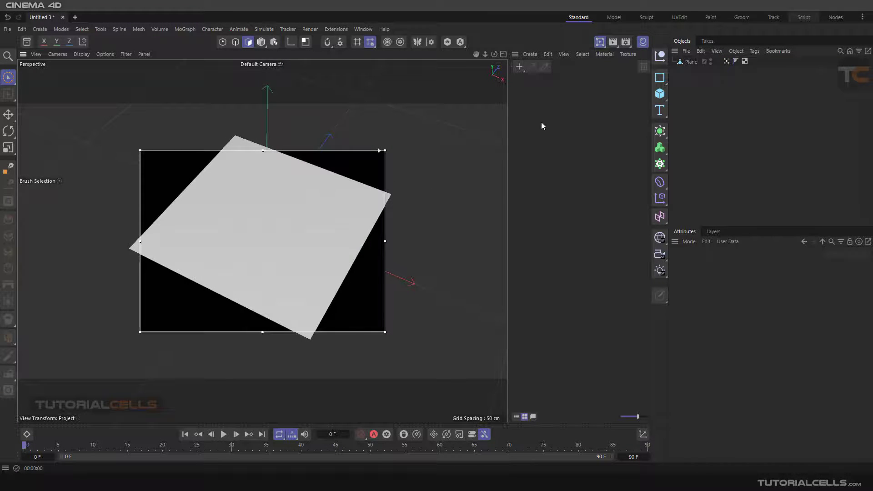
click(519, 66)
drag(525, 92, 330, 195)
Step: Open Mat in the Material Editor, load Effects > Vertex Map as its Color texture, and open that shader
click(530, 98)
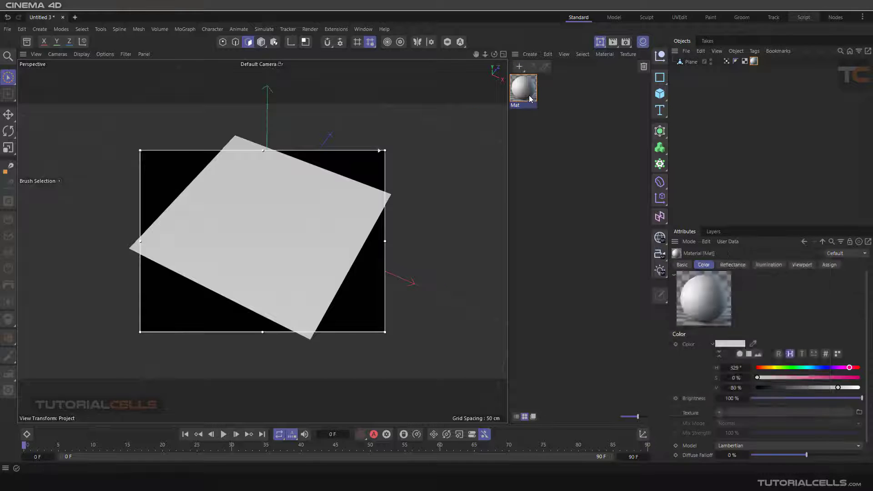
double_click(529, 98)
drag(573, 84, 453, 77)
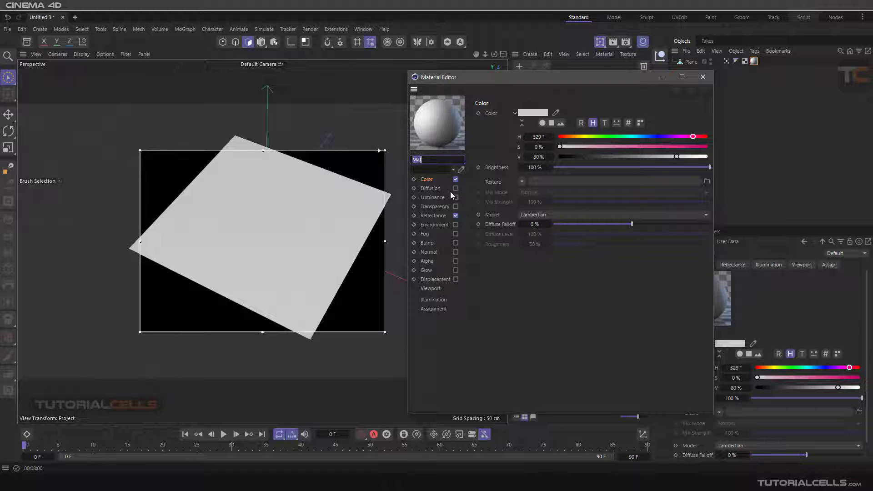
click(522, 182)
mouse_move(564, 359)
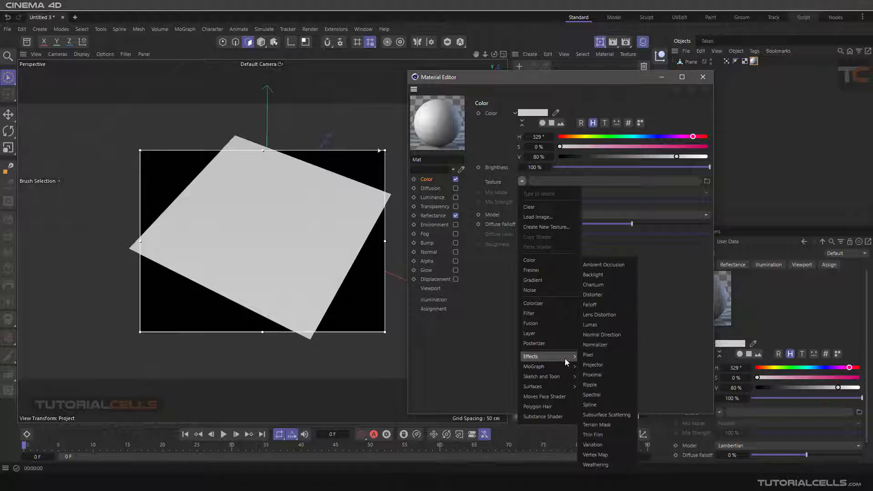
click(614, 454)
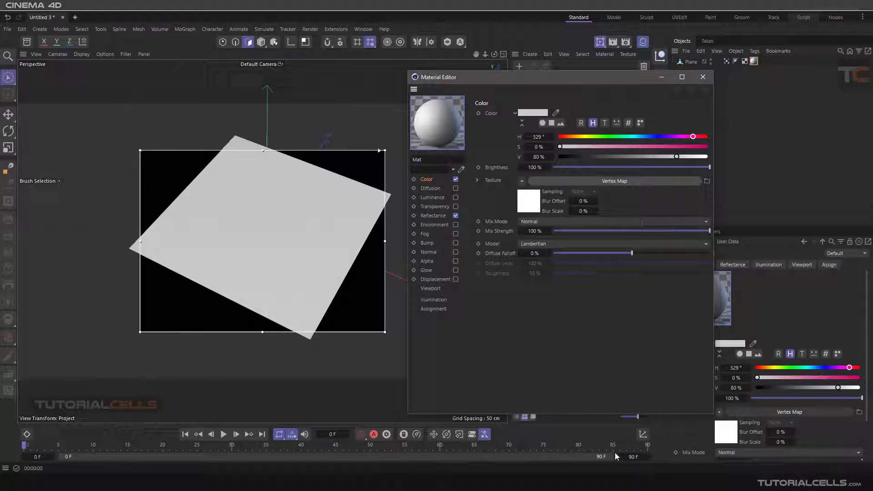
click(568, 182)
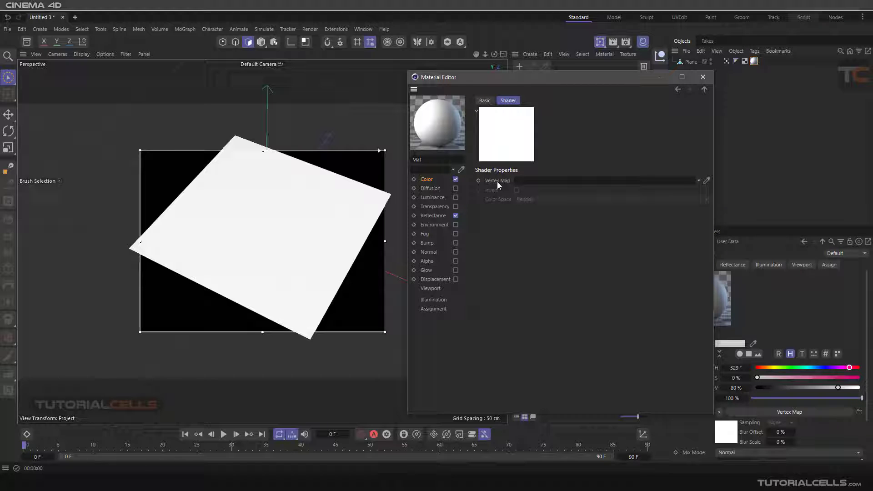
Step: Link the plane's Vertex Map tag into the shader, trying Invert and turning it back off
mouse_move(705, 62)
mouse_down()
mouse_move(545, 154)
mouse_move(537, 181)
mouse_up()
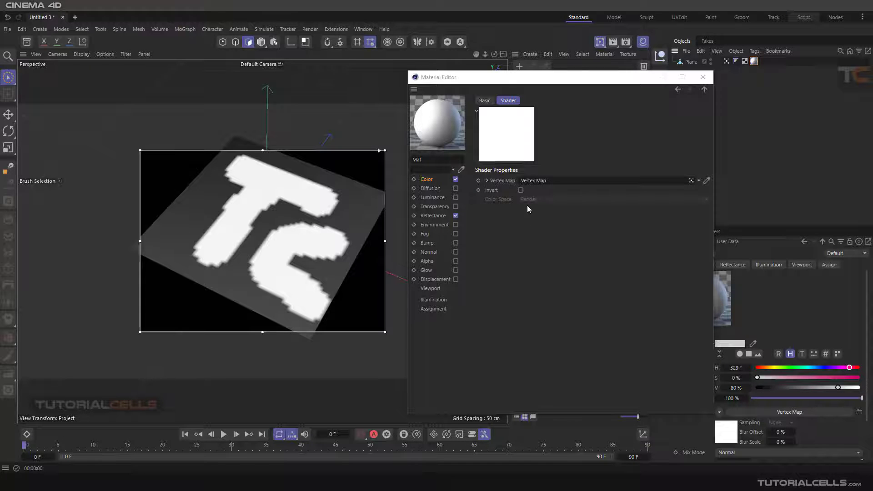
click(520, 190)
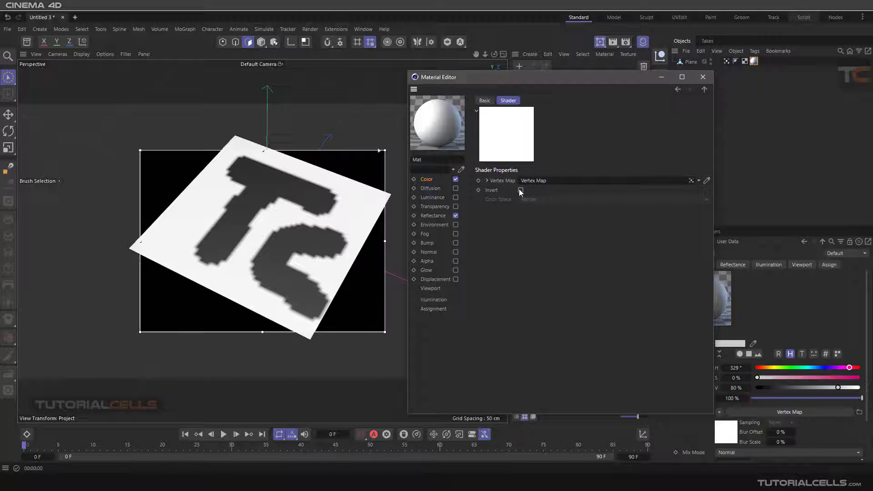
click(519, 190)
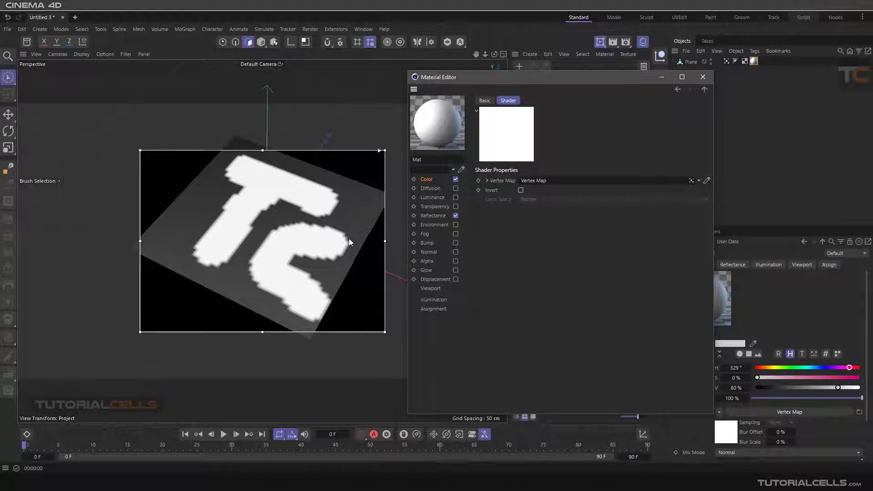
Step: Return to Mat's Color channel and bring up the Texture field's context menu
alt+drag(325, 250, 312, 236)
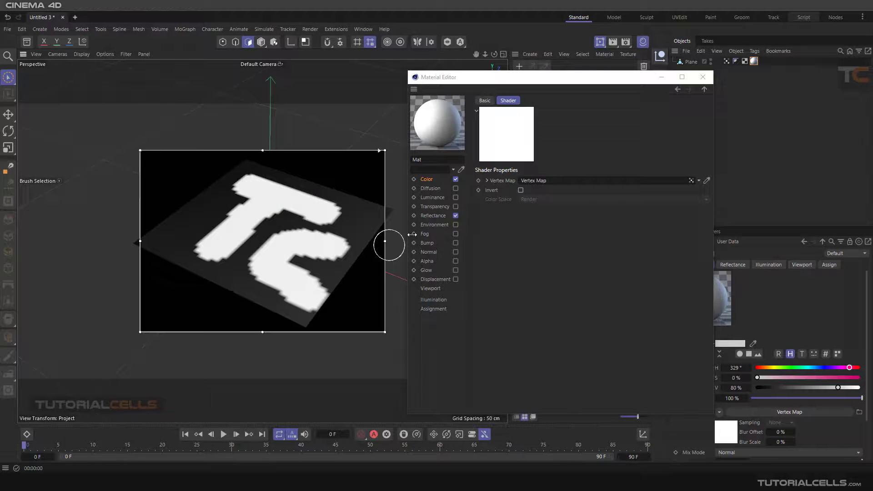
click(429, 182)
right_click(495, 181)
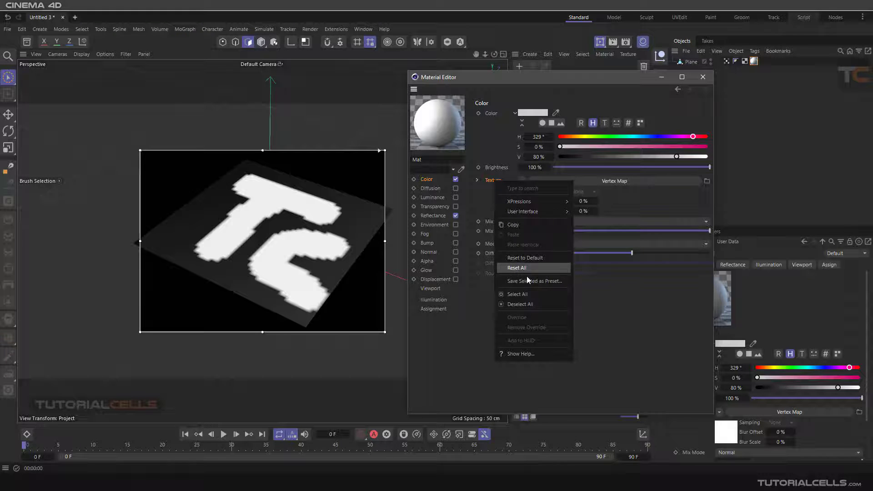
Step: Paste the copied Vertex Map texture into Displacement, preview the raised TC, then disable Displacement
click(513, 224)
click(435, 279)
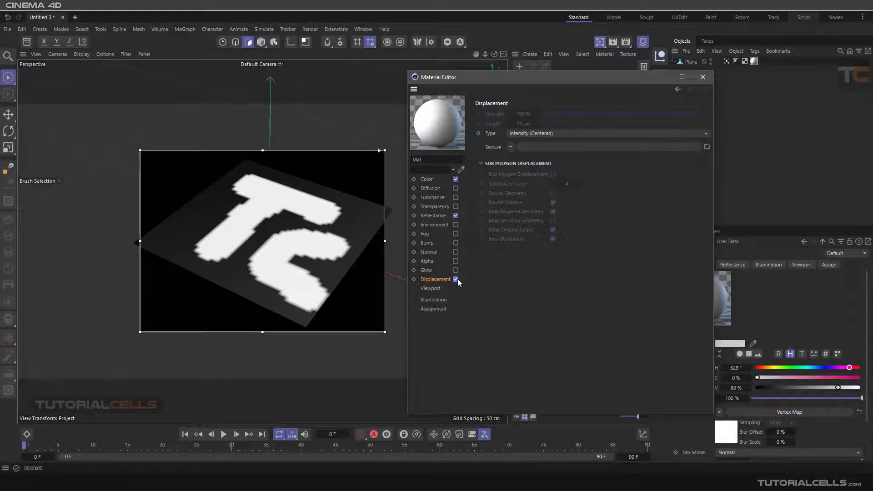
click(455, 279)
right_click(493, 147)
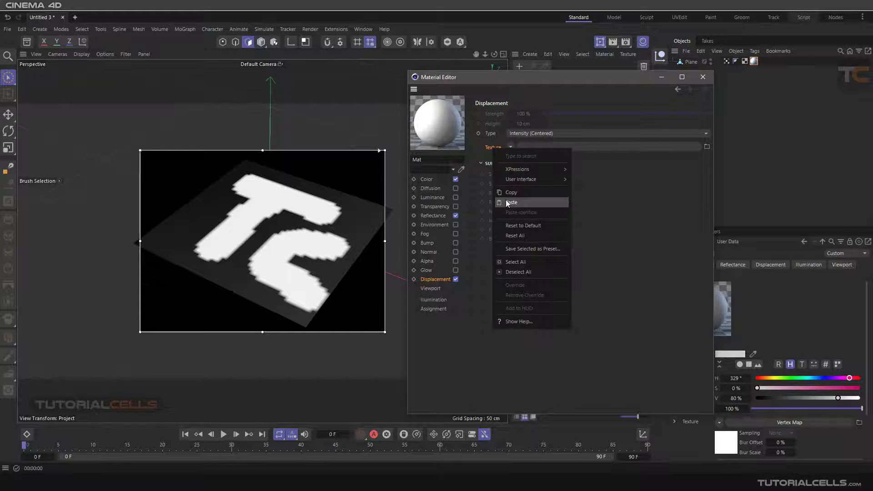
click(511, 201)
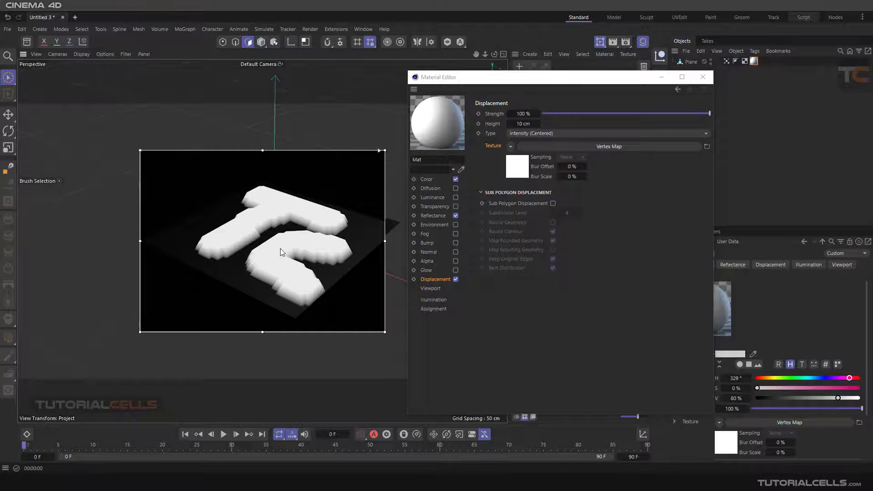
mouse_move(281, 249)
alt+mouse_down()
mouse_move(298, 223)
mouse_move(271, 186)
mouse_move(249, 266)
mouse_move(193, 236)
mouse_move(262, 243)
mouse_move(265, 252)
alt+mouse_up()
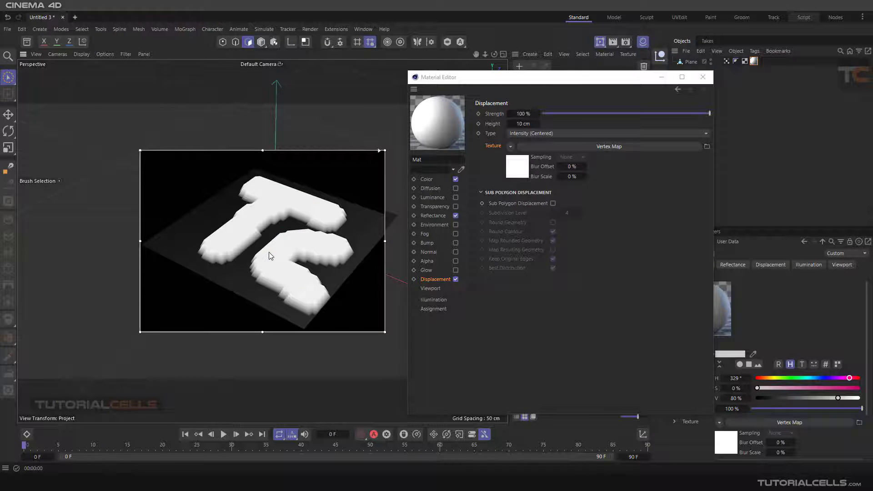
click(455, 279)
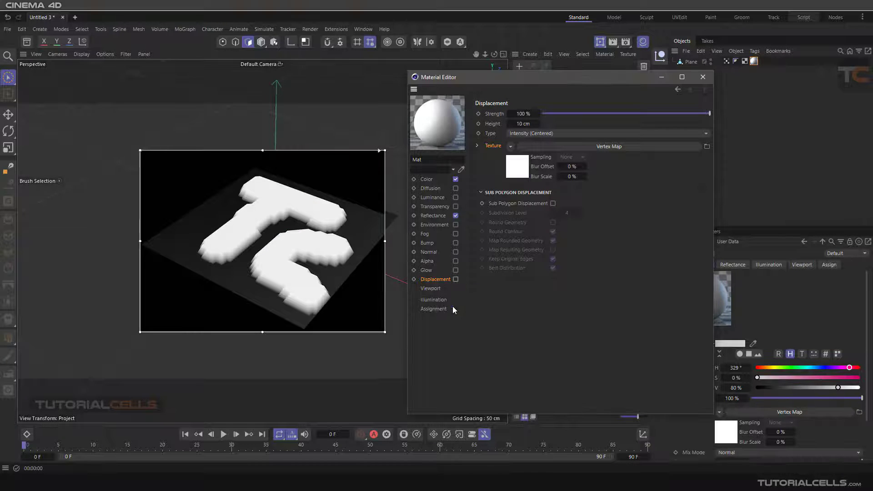
Step: Replace Mat's Color texture with a Layer shader and add a Color layer to it
click(429, 181)
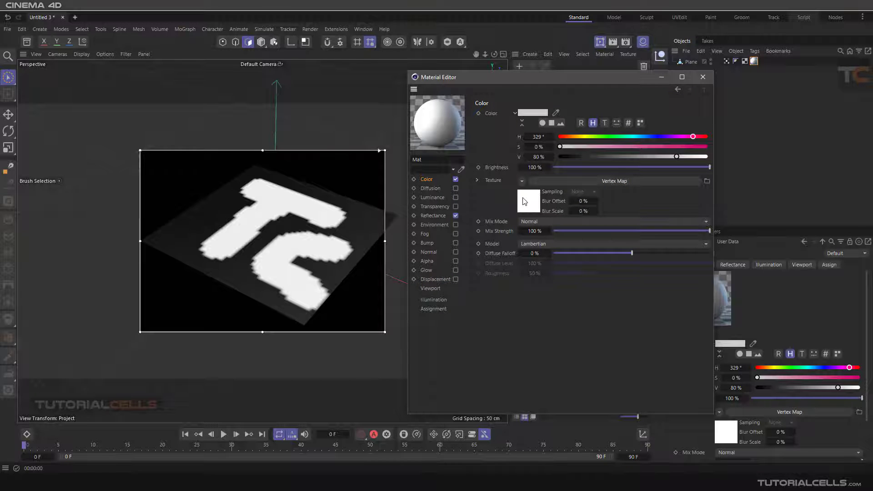
click(522, 181)
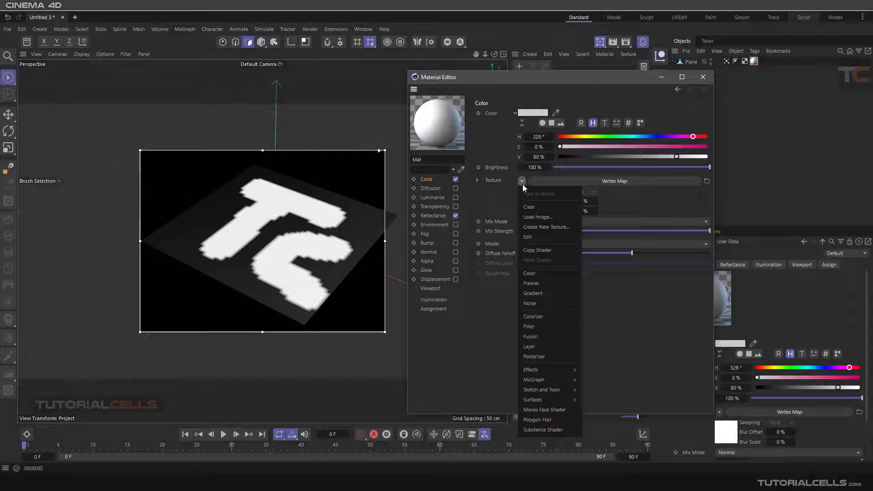
click(549, 347)
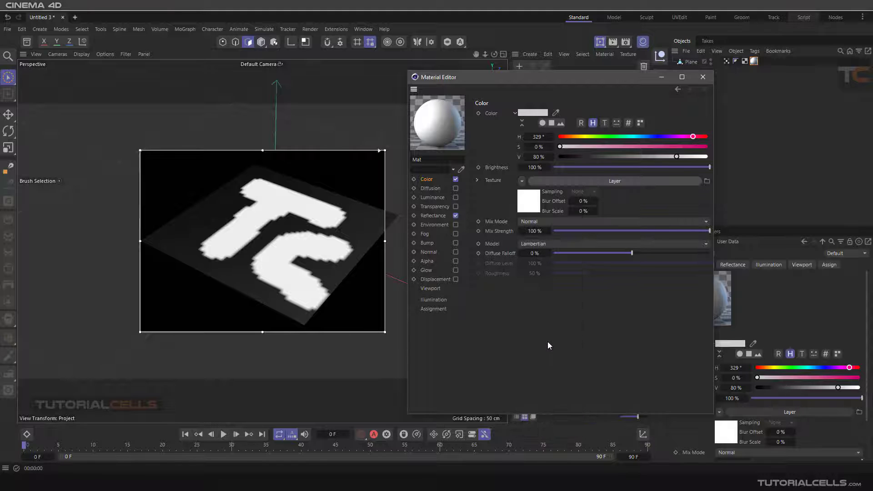
click(571, 184)
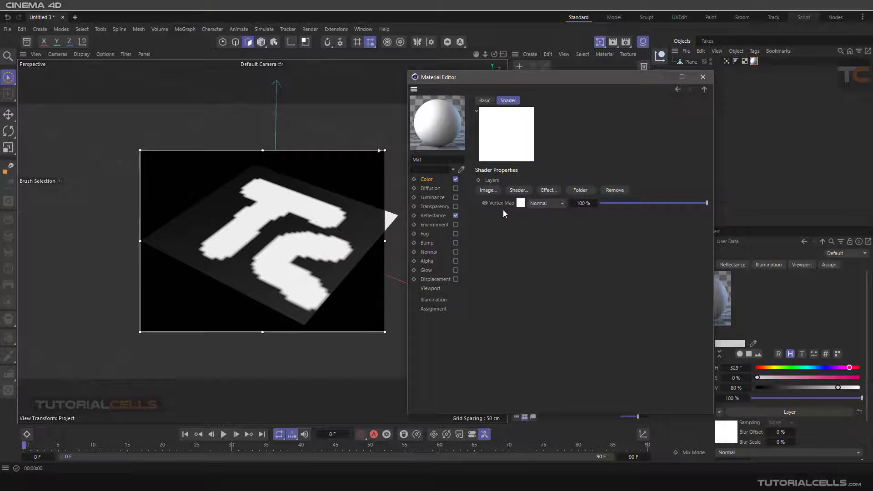
click(516, 191)
click(546, 206)
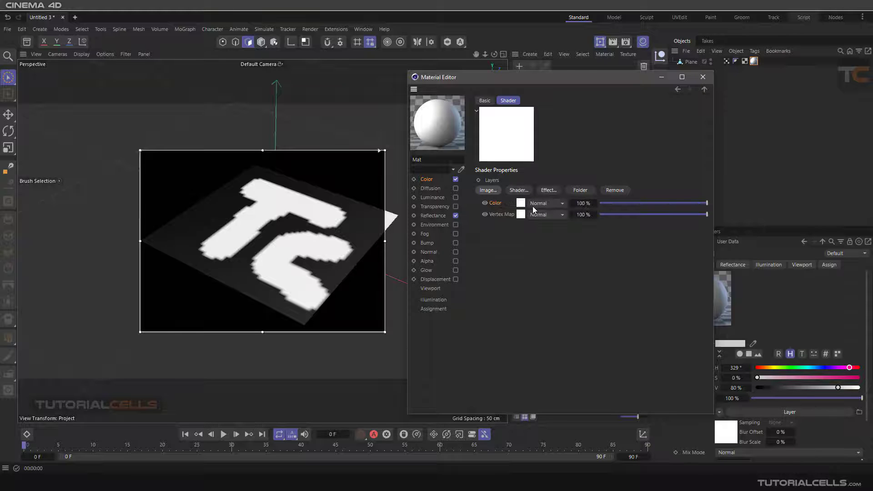
Step: Make the Color layer pink (hue 343°) and set its blend mode to Multiply
click(521, 204)
click(627, 203)
click(684, 213)
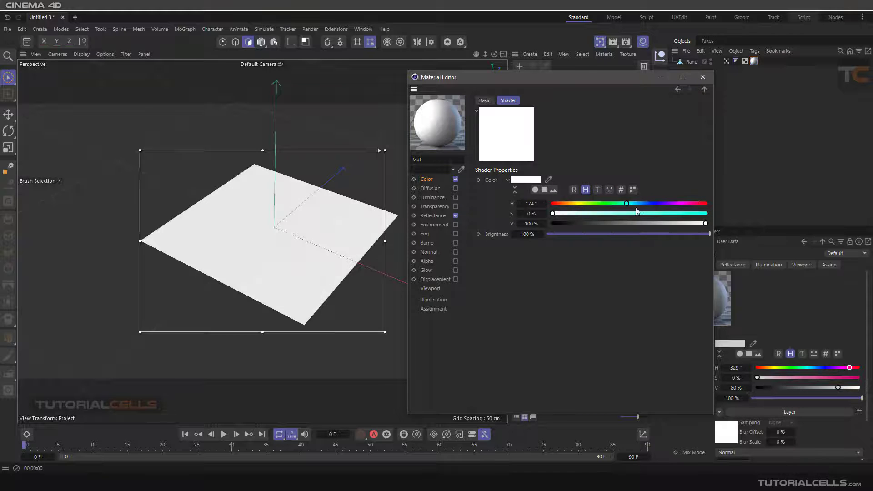
click(699, 203)
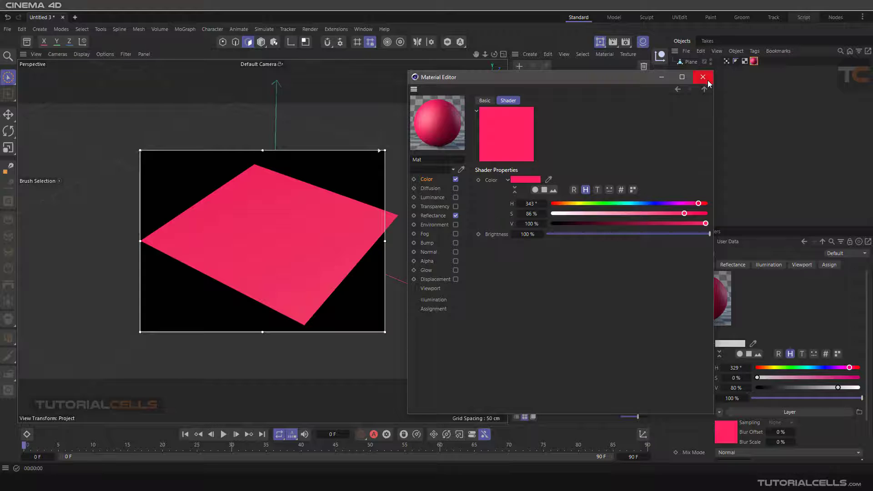
click(677, 90)
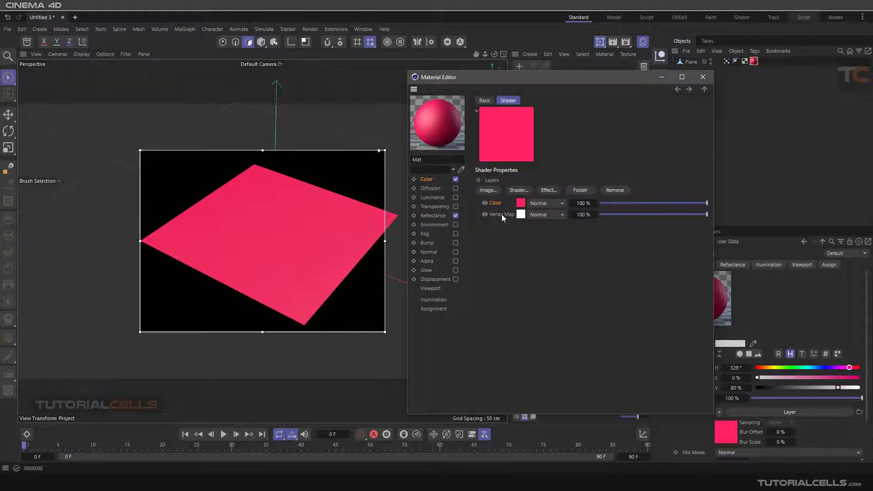
click(545, 203)
click(548, 229)
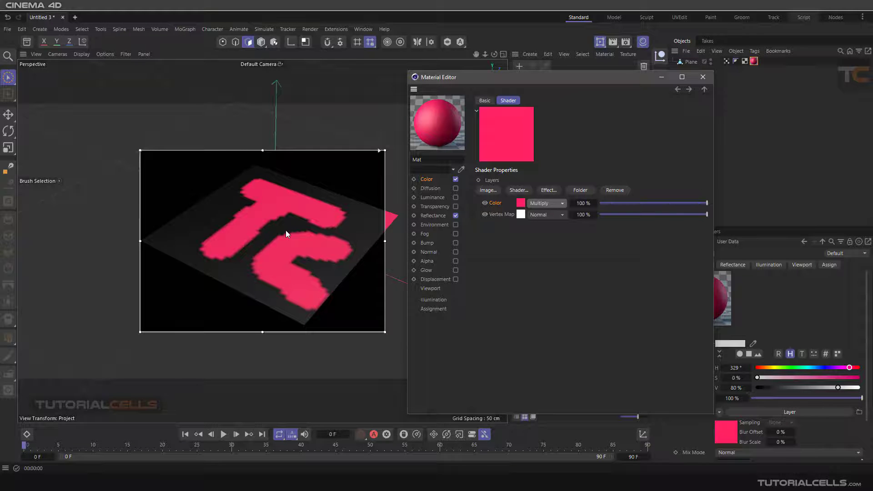
Step: Clear the texture from Mat's Color channel
click(678, 90)
click(522, 181)
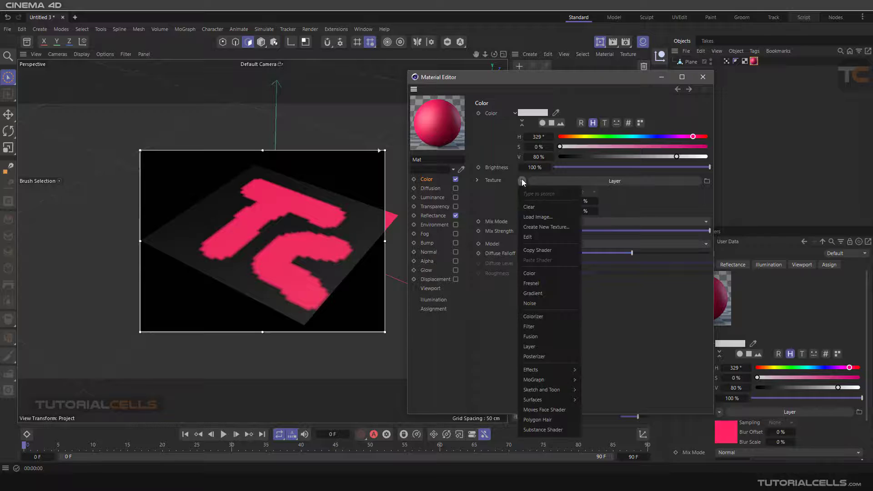
click(527, 207)
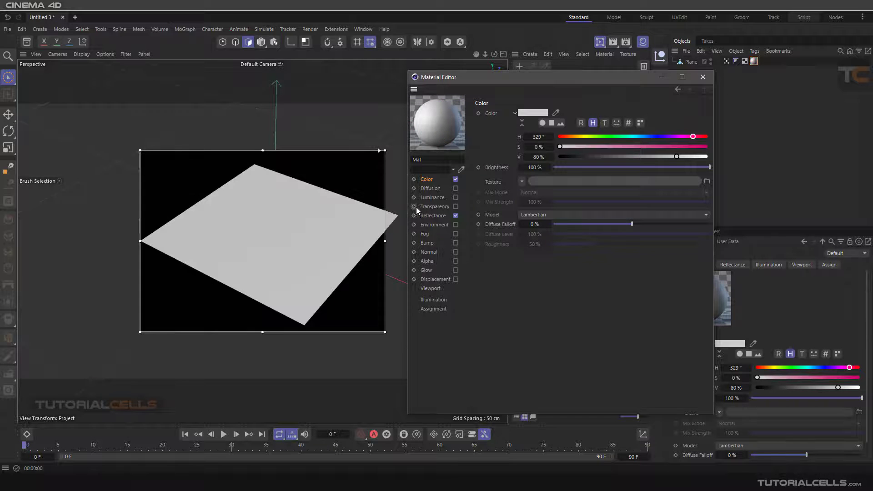
Step: Enable Mat's Alpha channel with the Vertex Map shader as its texture, leaving only TC visible
click(427, 262)
click(455, 261)
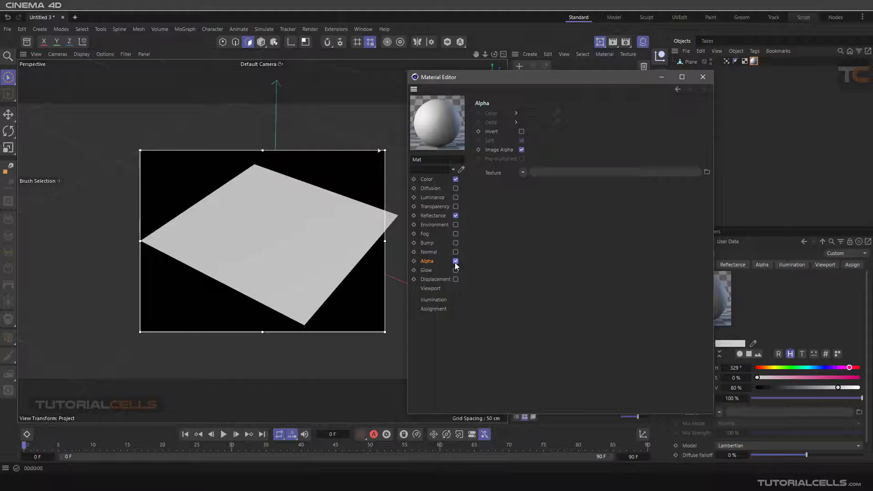
click(499, 175)
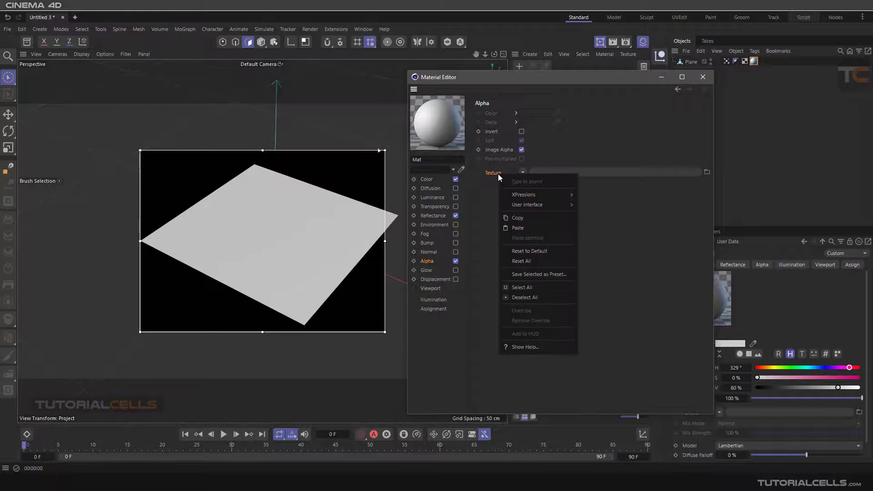
click(512, 230)
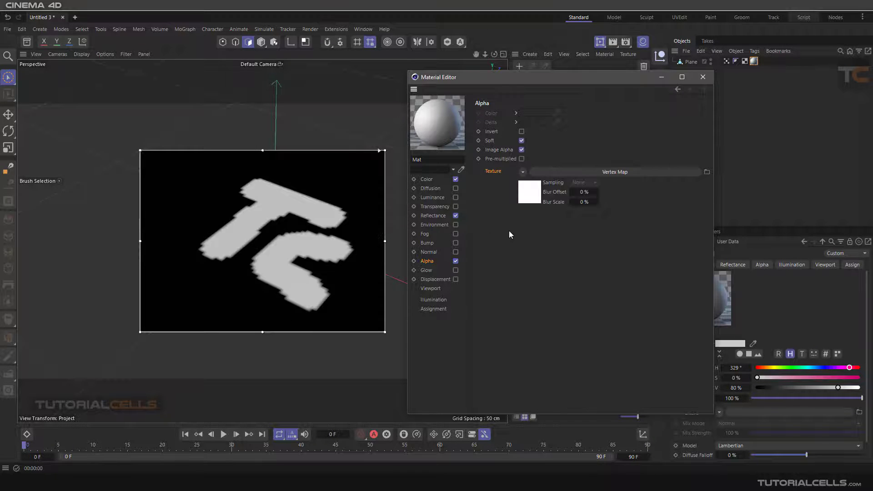
alt+drag(347, 237, 282, 218)
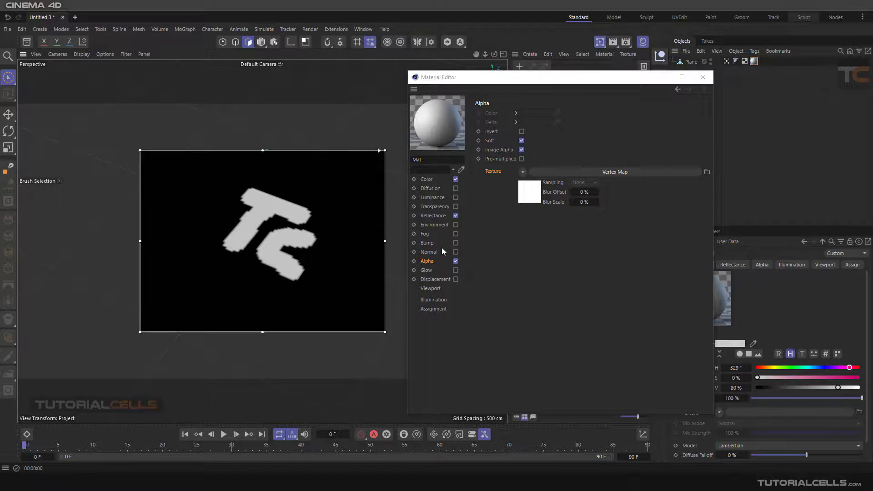
click(551, 174)
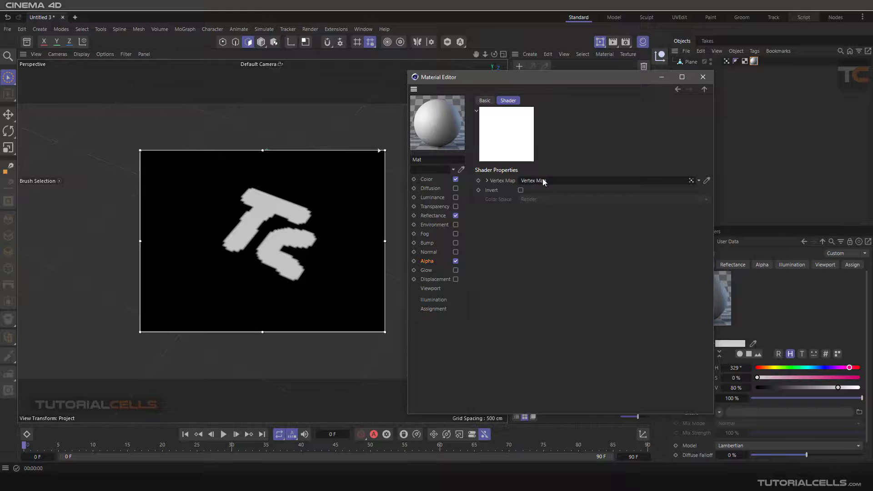
click(678, 89)
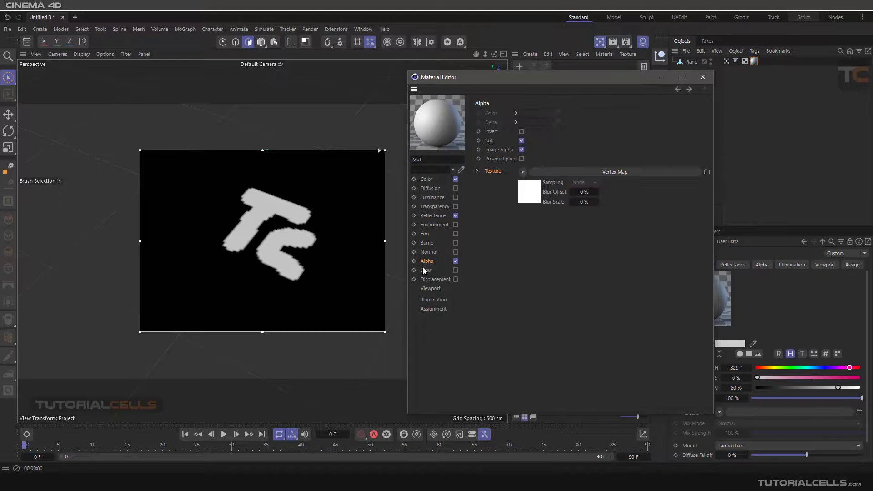
Step: Select the Plane, restart the interactive render region, and uncheck Mat's Alpha channel
click(600, 41)
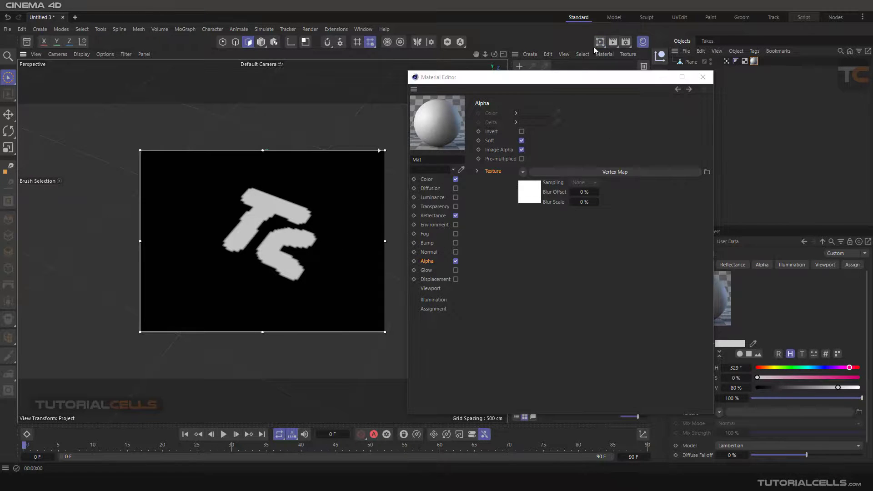
alt+drag(337, 201, 267, 247)
click(689, 62)
scroll(281, 239, up, 3)
scroll(276, 246, up, 3)
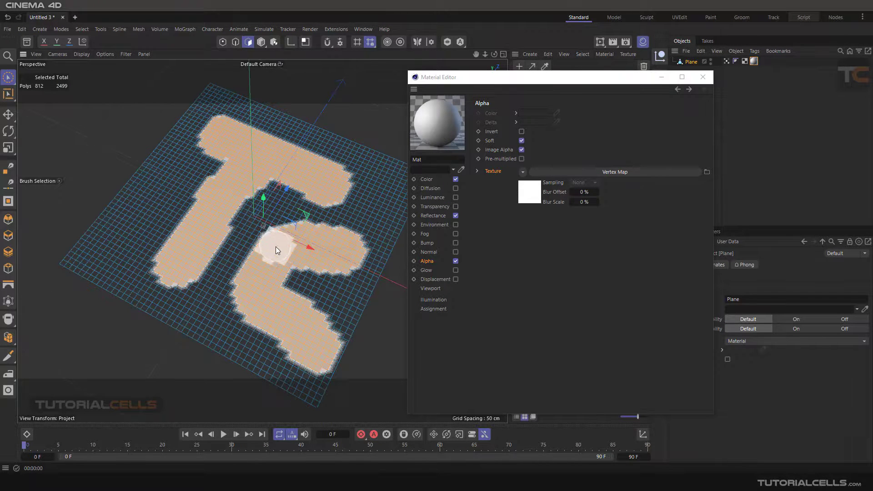
mouse_move(314, 211)
alt+mouse_down()
mouse_move(317, 114)
mouse_move(323, 234)
mouse_move(370, 217)
alt+mouse_up()
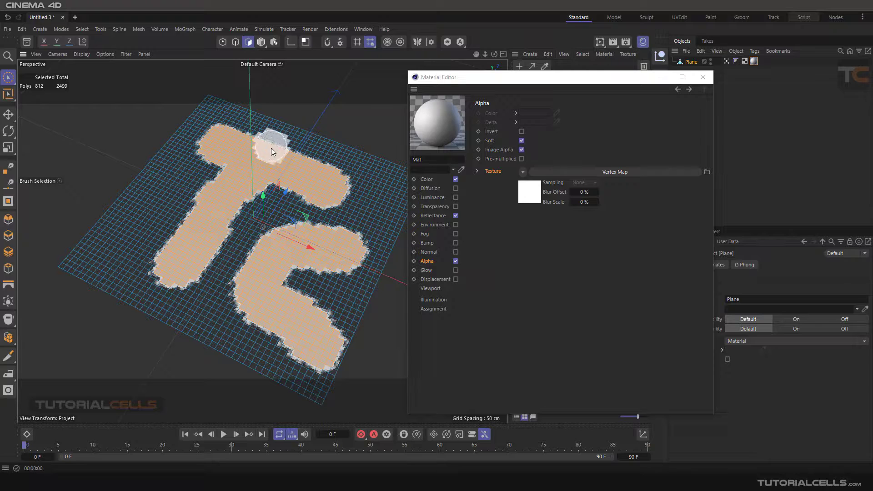
click(600, 41)
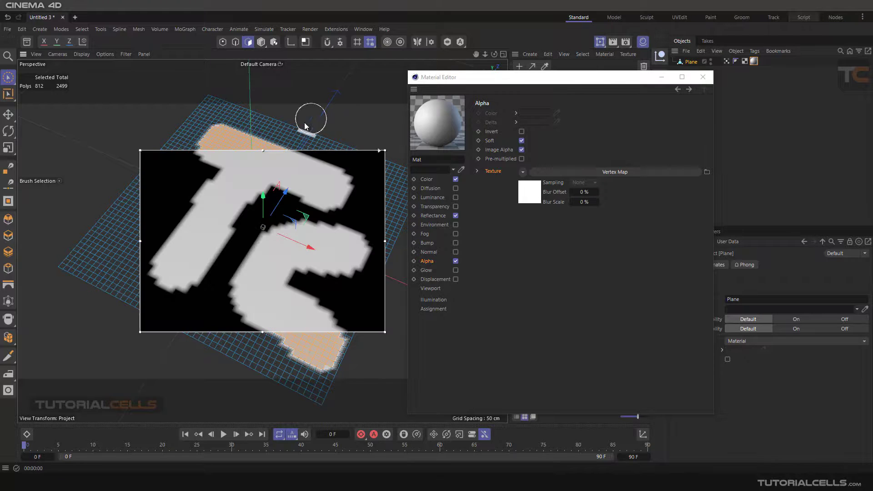
scroll(287, 203, down, 3)
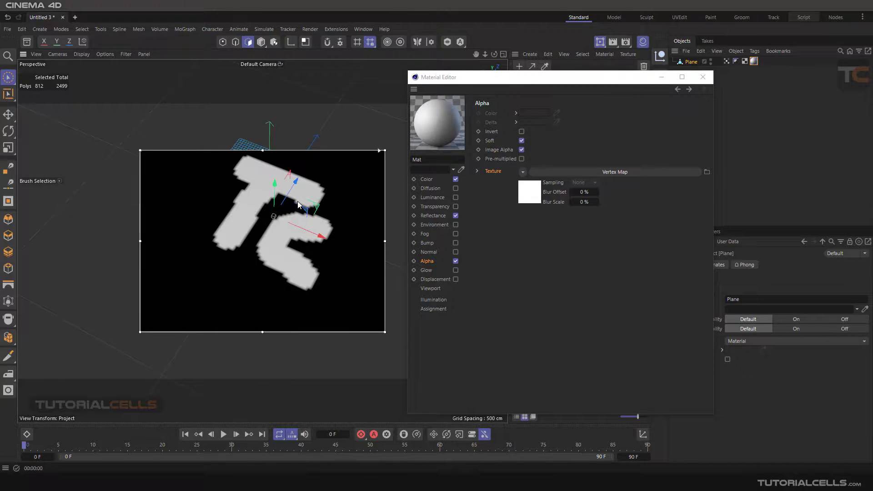
click(455, 261)
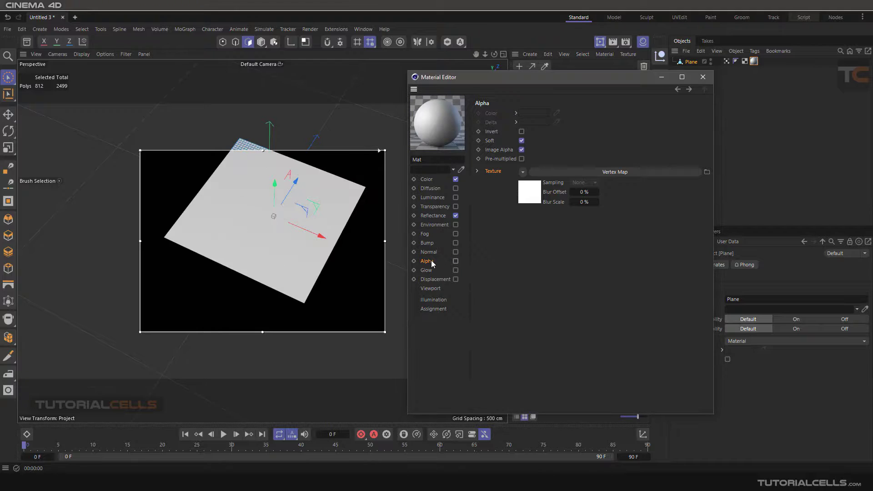